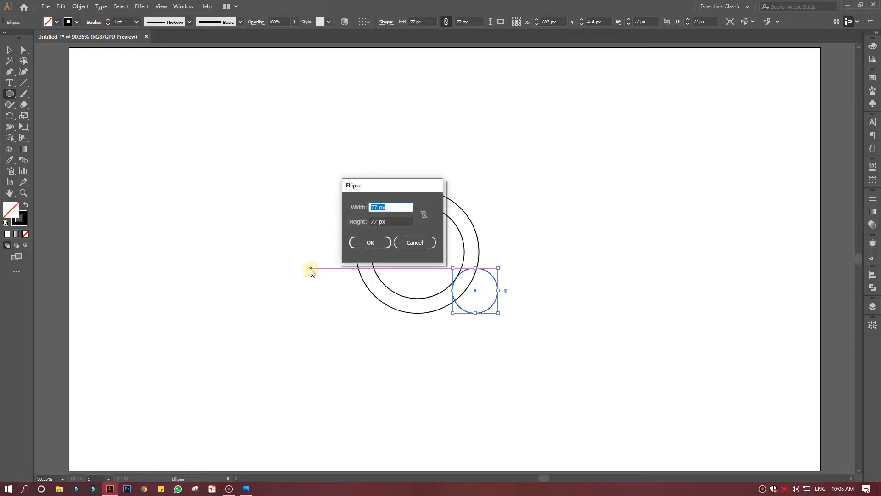
# Step: Create a 27 px circle and centre it inside the 77 px circle
pyautogui.press('Tab')
pyautogui.write('27')
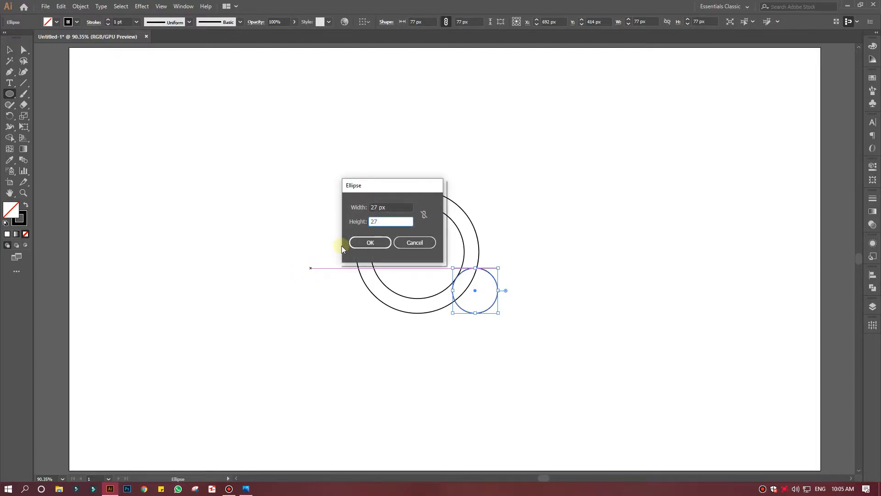
pyautogui.click(357, 242)
pyautogui.moveTo(319, 277); pyautogui.dragTo(473, 291)
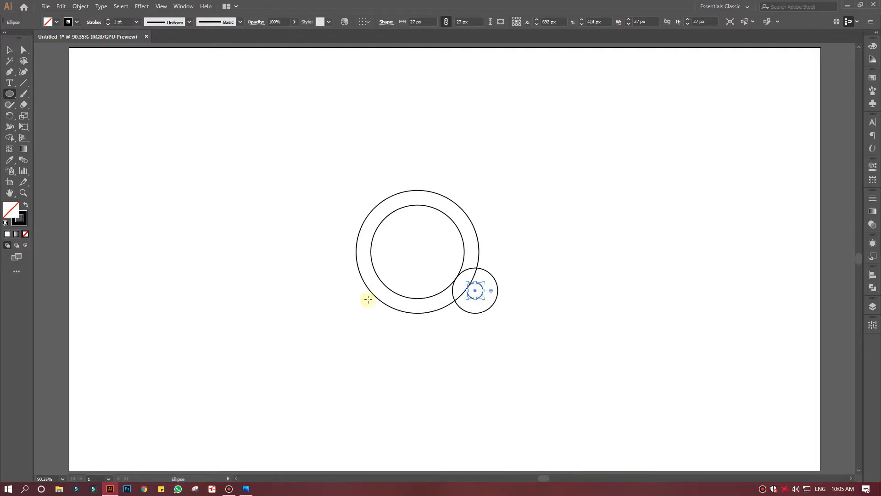
# Step: Draw a horizontal line about 203 px long from the left edge of the largest circle across its centre
pyautogui.click(23, 82)
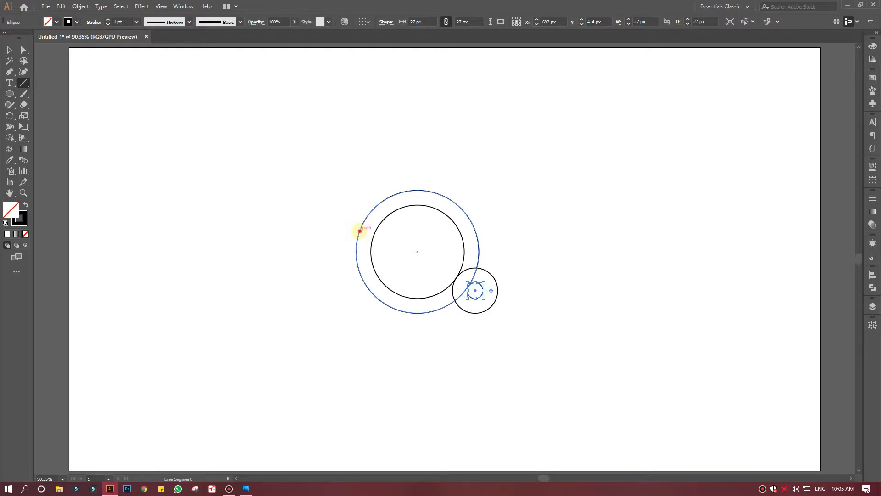
pyautogui.moveTo(360, 230); pyautogui.dragTo(471, 232)
pyautogui.press('Delete')
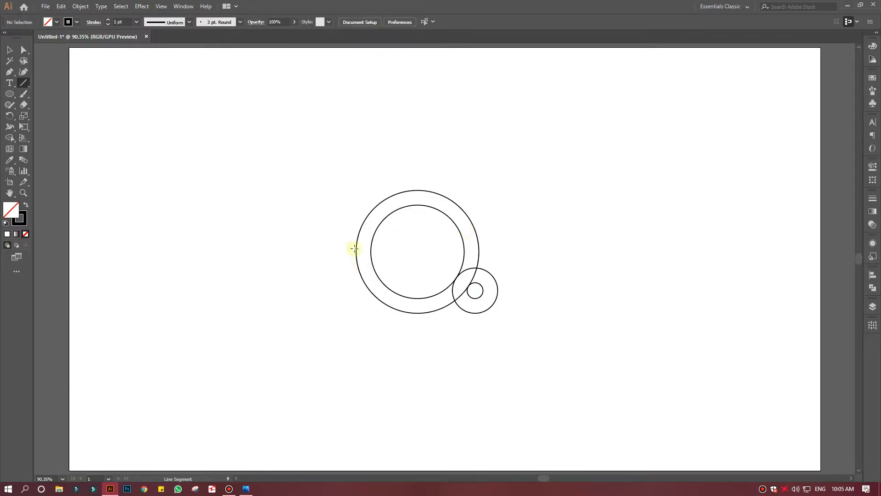
pyautogui.moveTo(356, 252); pyautogui.dragTo(473, 252)
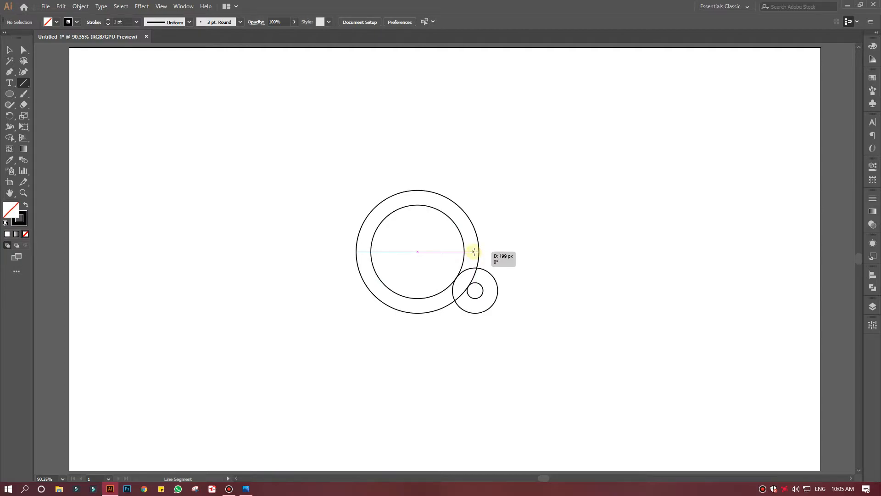
pyautogui.moveTo(473, 251); pyautogui.dragTo(474, 251)
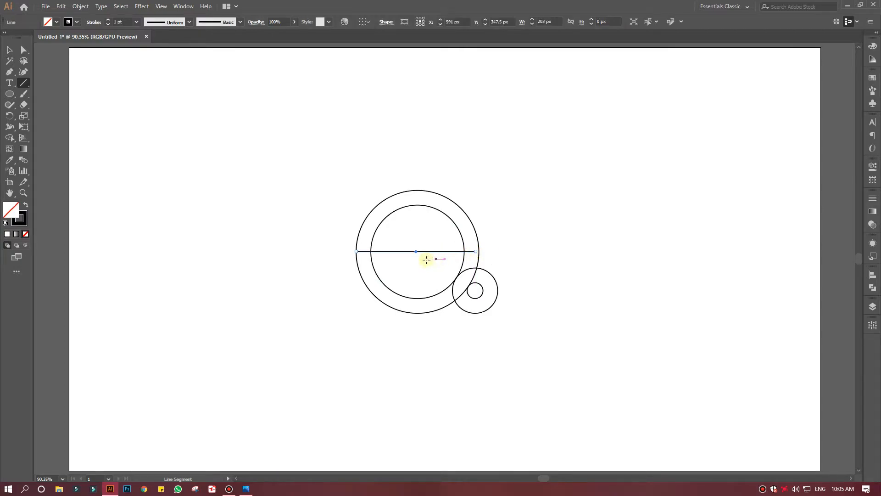
# Step: Lower the horizontal line to the top of the 77 px circle and place a copy at the top of the 27 px circle
pyautogui.click(8, 49)
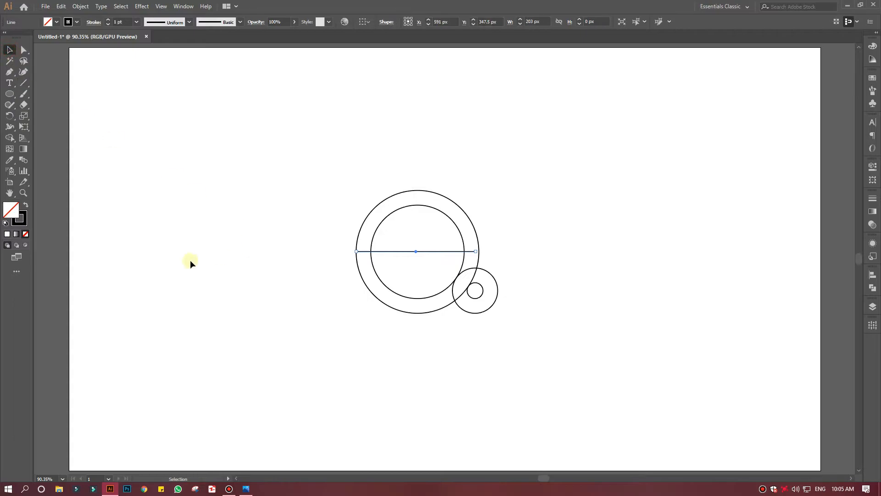
pyautogui.click(24, 193)
pyautogui.moveTo(454, 264); pyautogui.dragTo(523, 293)
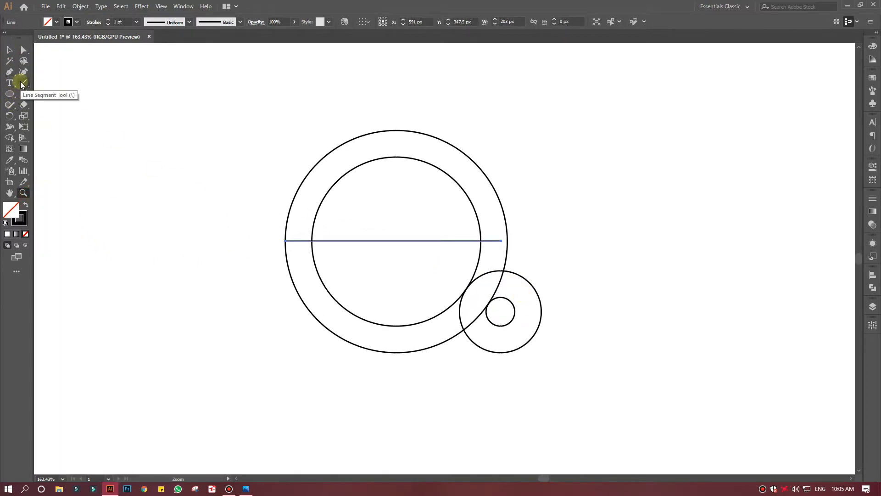
pyautogui.click(10, 52)
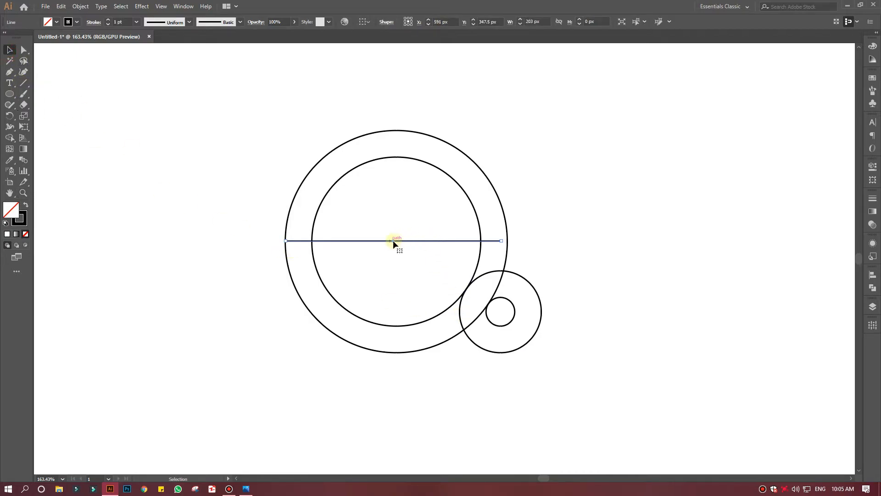
pyautogui.moveTo(392, 240); pyautogui.dragTo(406, 298)
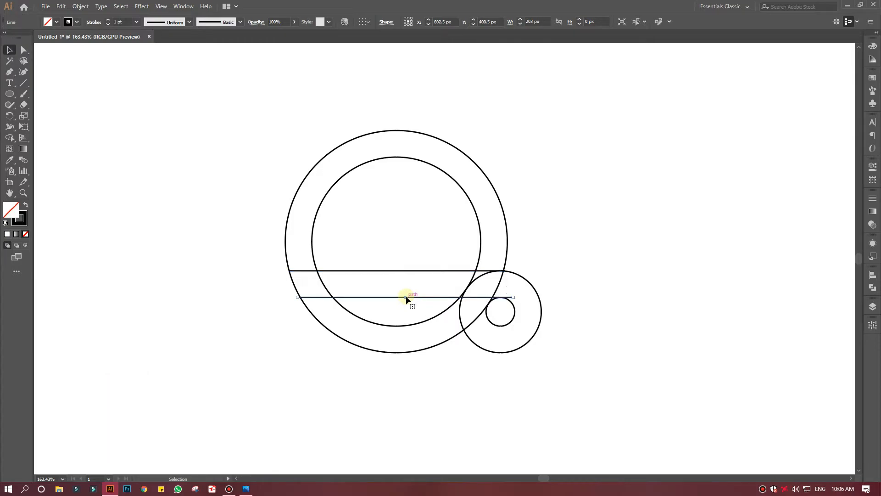
# Step: Draw two 98 px horizontal lines joining the bottoms of the two large circles to the bottoms of the two small circles
pyautogui.click(23, 83)
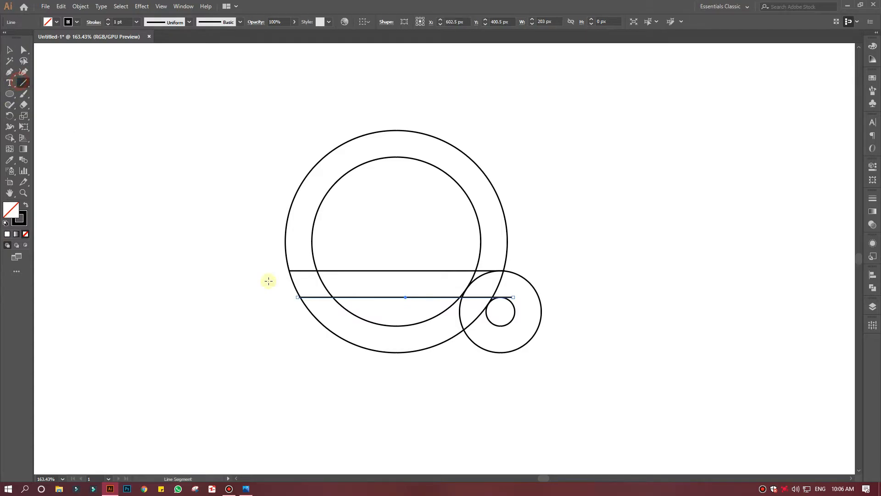
pyautogui.moveTo(397, 352); pyautogui.dragTo(501, 353)
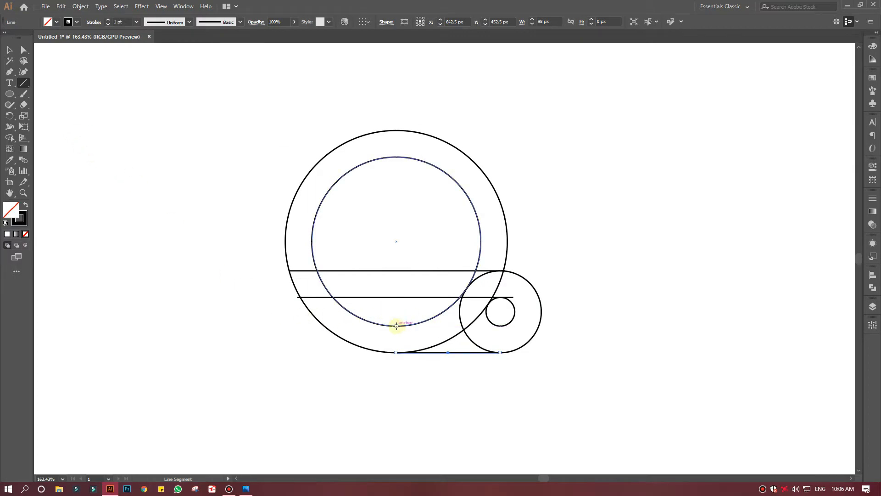
pyautogui.moveTo(397, 325); pyautogui.dragTo(500, 325)
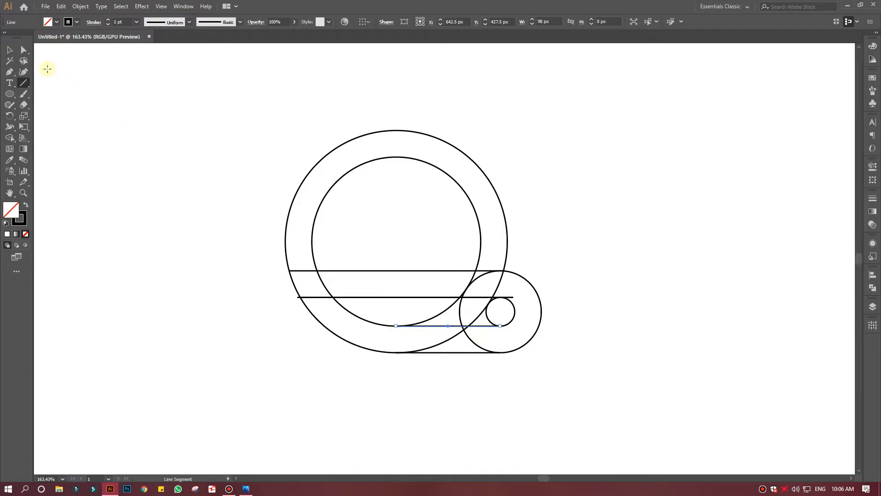
# Step: Shift the horizontal line at the top of the 27 px circle about 3 px to the left
pyautogui.click(10, 49)
pyautogui.click(428, 297)
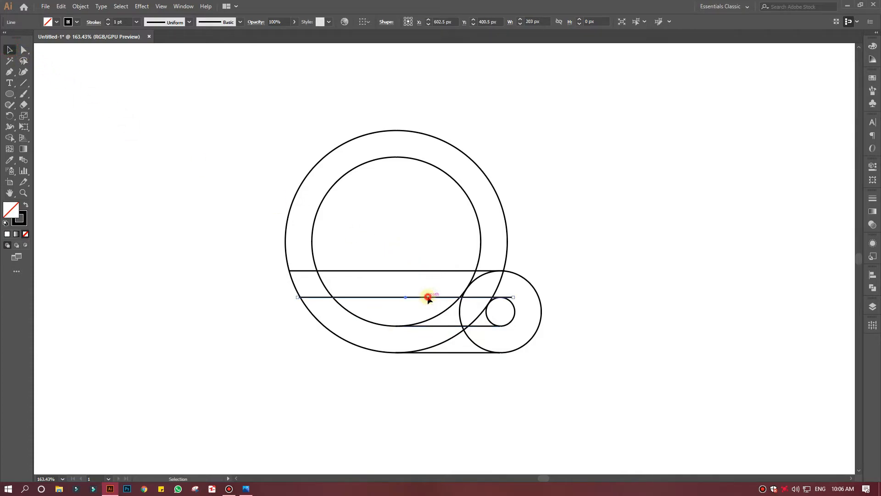
pyautogui.moveTo(427, 298); pyautogui.dragTo(423, 296)
# Step: Duplicate the line at the top of the 77 px circle upward, placing copies at Y of about 365.5, 357.5 and 332.5 px
pyautogui.click(419, 270)
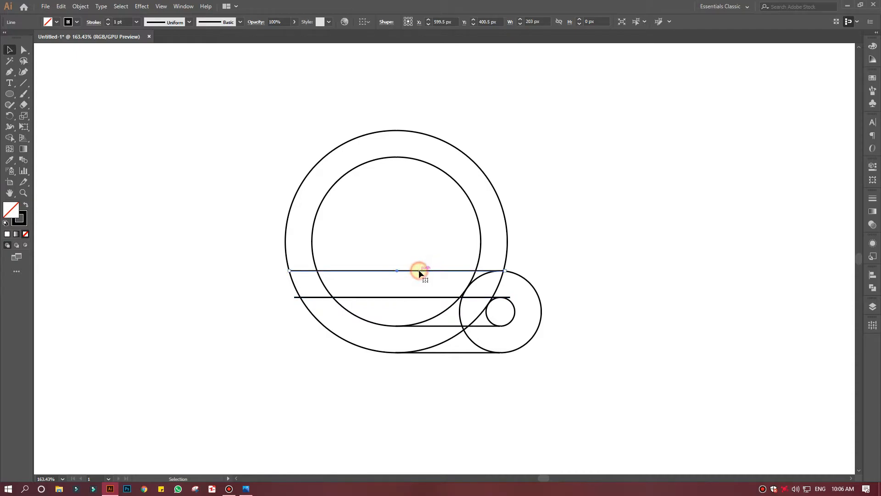
pyautogui.moveTo(419, 270); pyautogui.dragTo(418, 262)
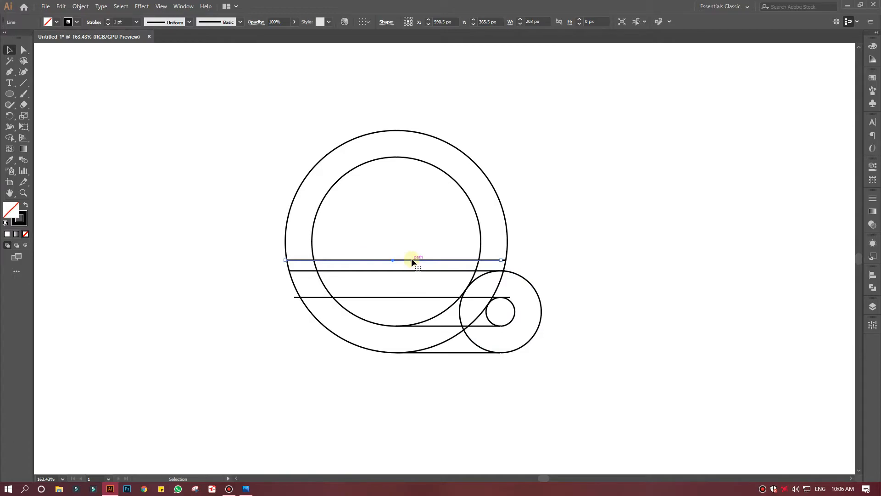
pyautogui.moveTo(411, 259); pyautogui.dragTo(412, 257)
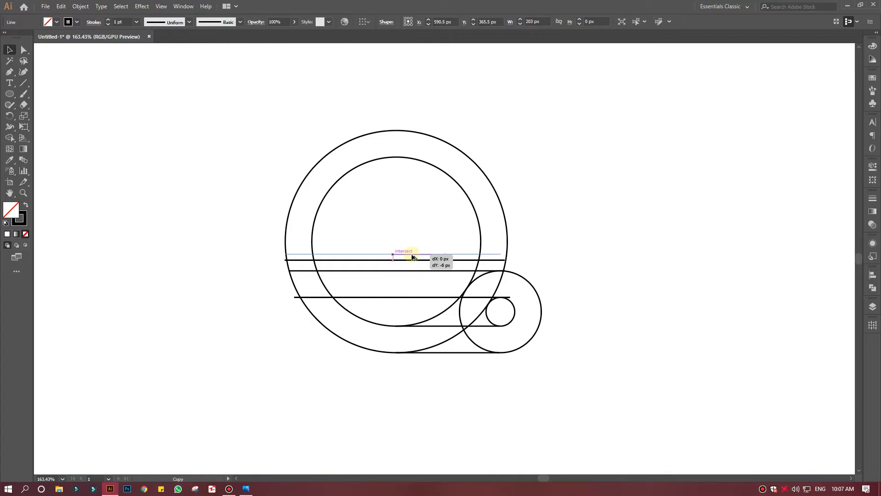
pyautogui.moveTo(413, 256); pyautogui.dragTo(413, 254)
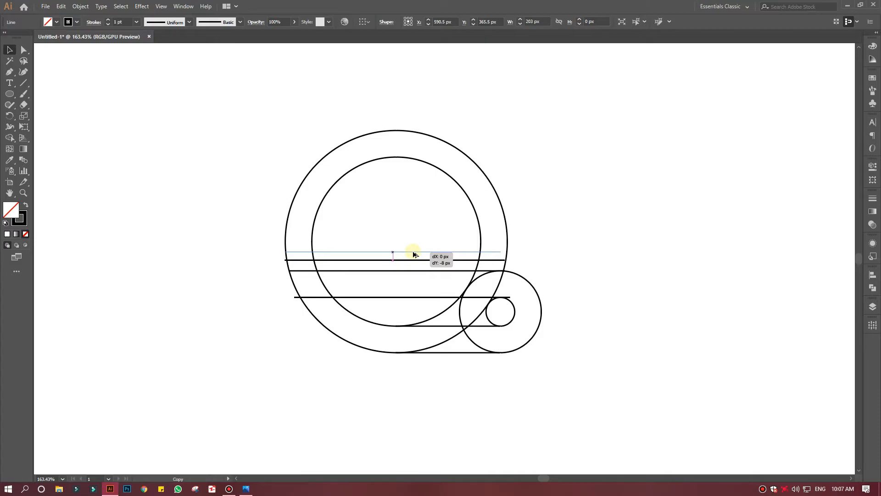
pyautogui.moveTo(413, 253); pyautogui.dragTo(417, 228)
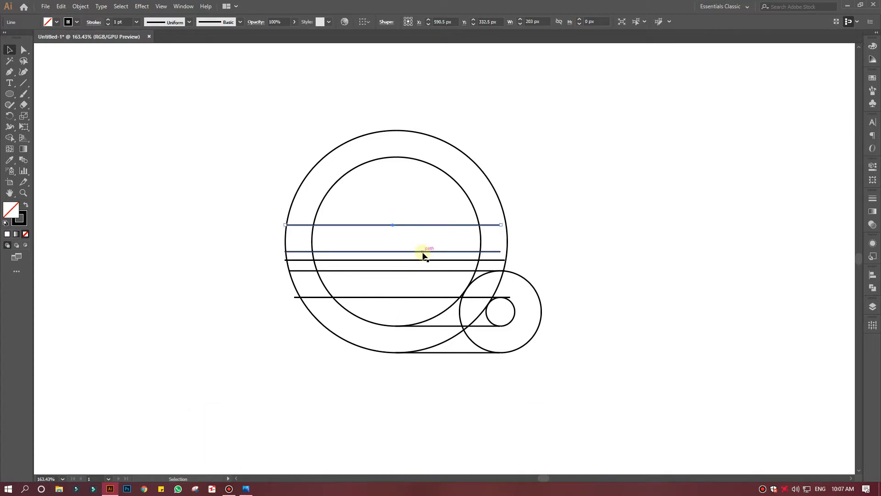
# Step: Draw a vertical line about 283 px long from above the circles through their centre to the bottom of the outer circle
pyautogui.click(175, 191)
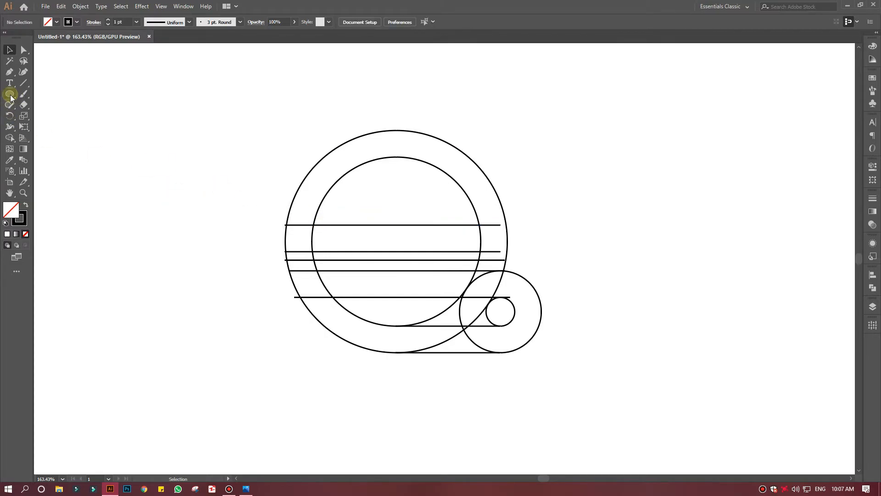
pyautogui.click(23, 83)
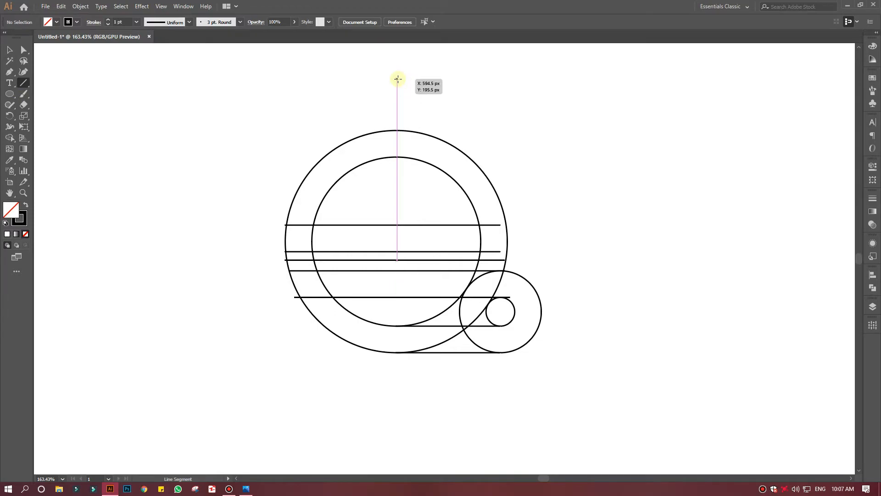
pyautogui.moveTo(398, 52); pyautogui.dragTo(397, 352)
# Step: Draw a circle about 62 px wide on the vertical line and move it up to touch the outer circle's top from inside
pyautogui.click(10, 94)
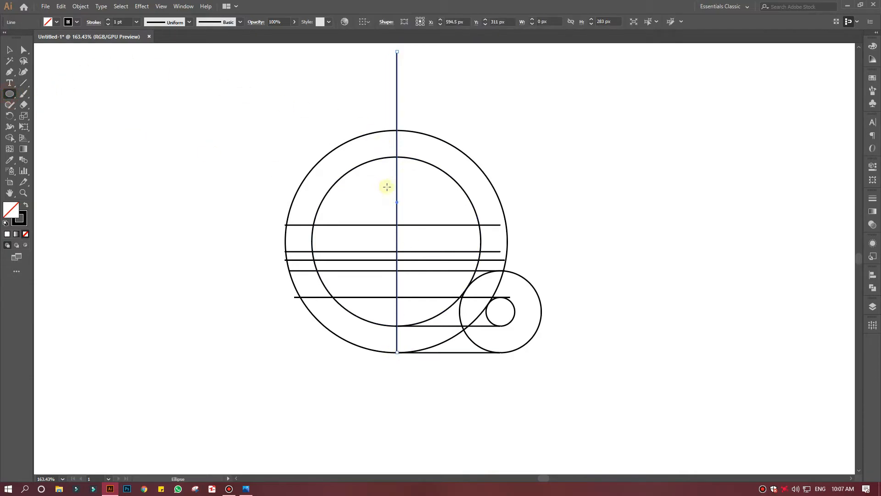
pyautogui.moveTo(395, 180); pyautogui.dragTo(429, 211)
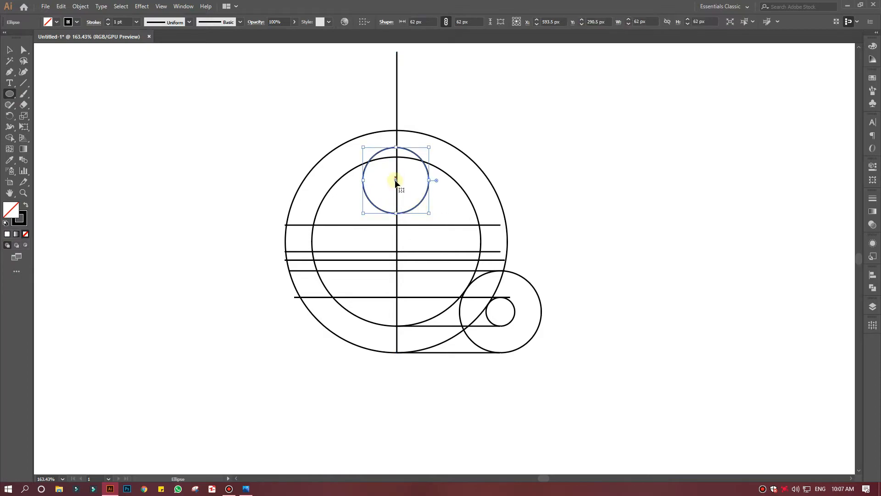
pyautogui.moveTo(396, 180); pyautogui.dragTo(398, 162)
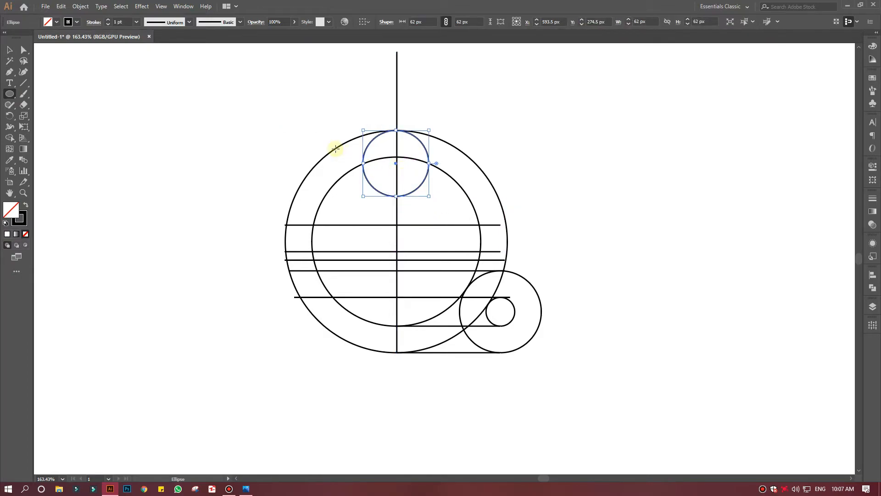
# Step: Enlarge the circle on the vertical line to about 68 px and place a copy directly above the outer circle
pyautogui.click(9, 49)
pyautogui.click(127, 113)
pyautogui.click(397, 165)
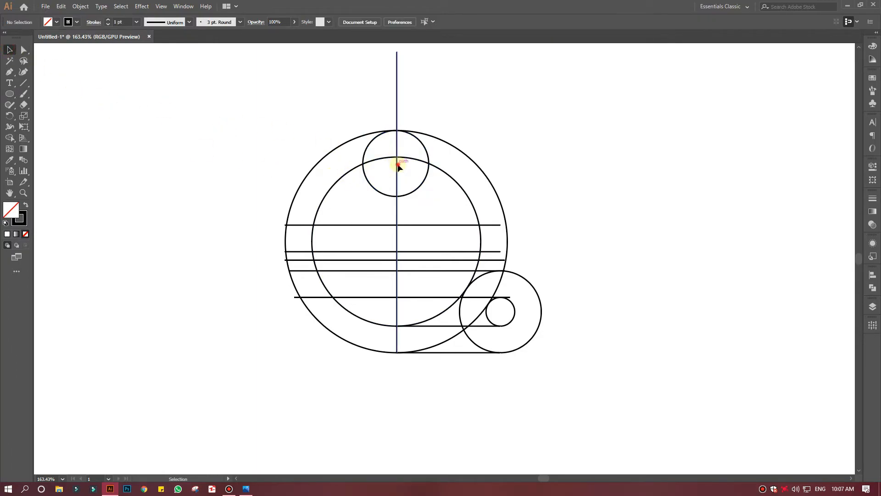
pyautogui.click(398, 165)
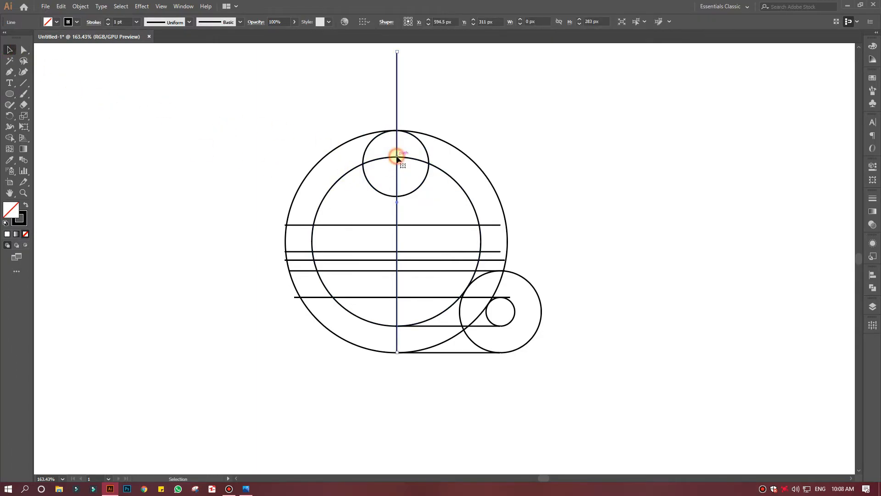
pyautogui.click(414, 190)
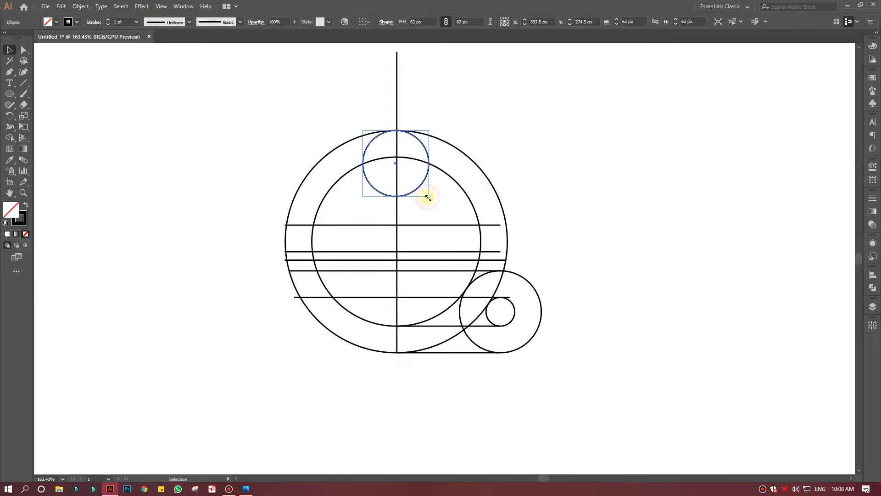
pyautogui.moveTo(428, 198); pyautogui.dragTo(434, 203)
pyautogui.moveTo(398, 164); pyautogui.dragTo(395, 90)
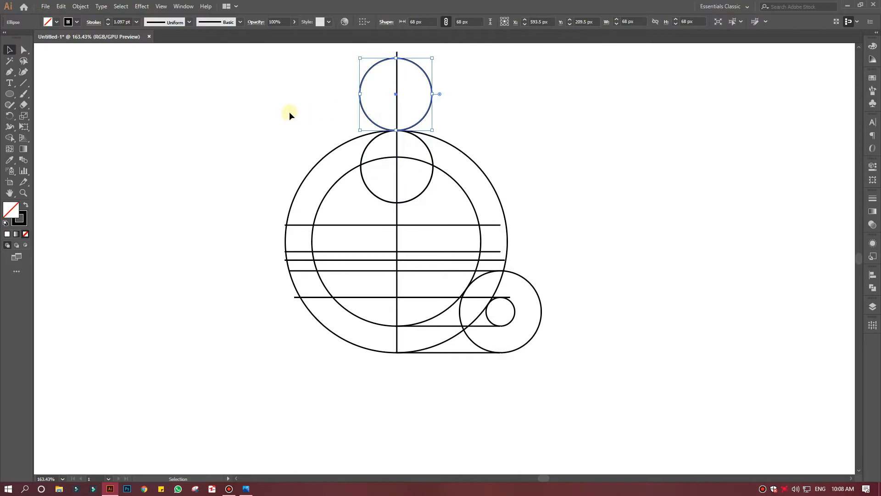
# Step: Select all circles and lines and try to merge the lower ring areas with the Shape Builder
pyautogui.click(186, 123)
pyautogui.scroll(2, 296, 150)
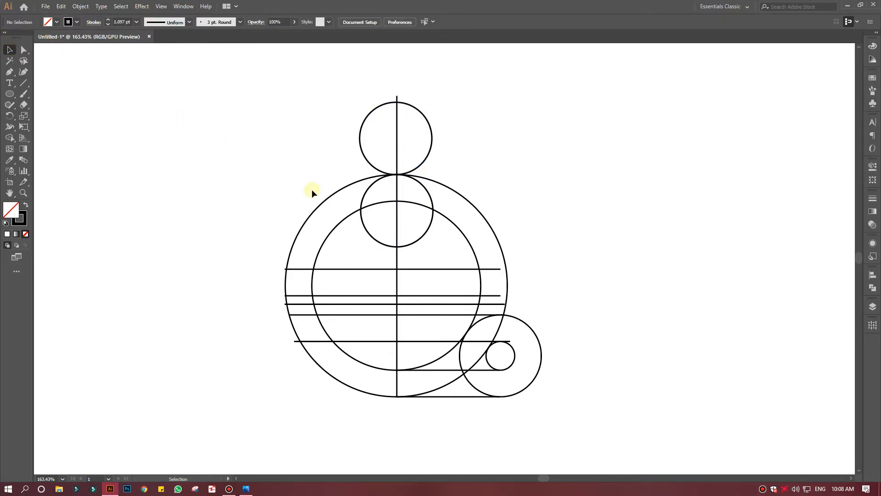
pyautogui.moveTo(255, 117); pyautogui.dragTo(579, 428)
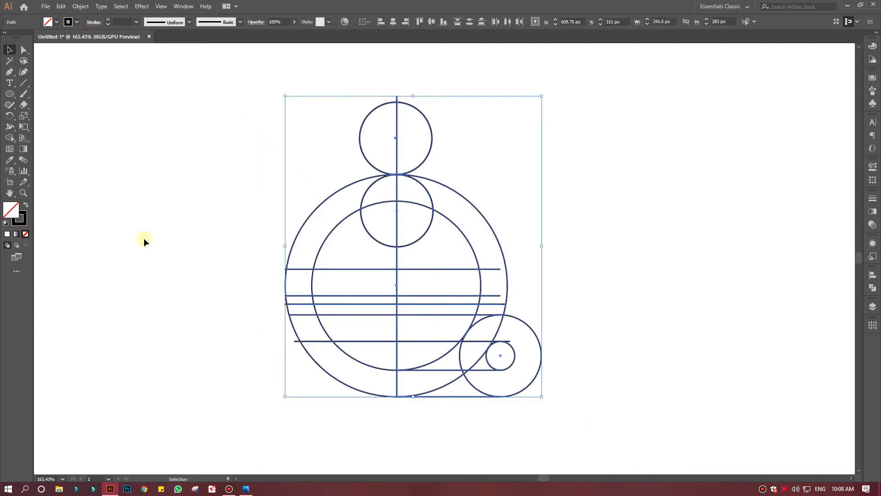
pyautogui.click(9, 137)
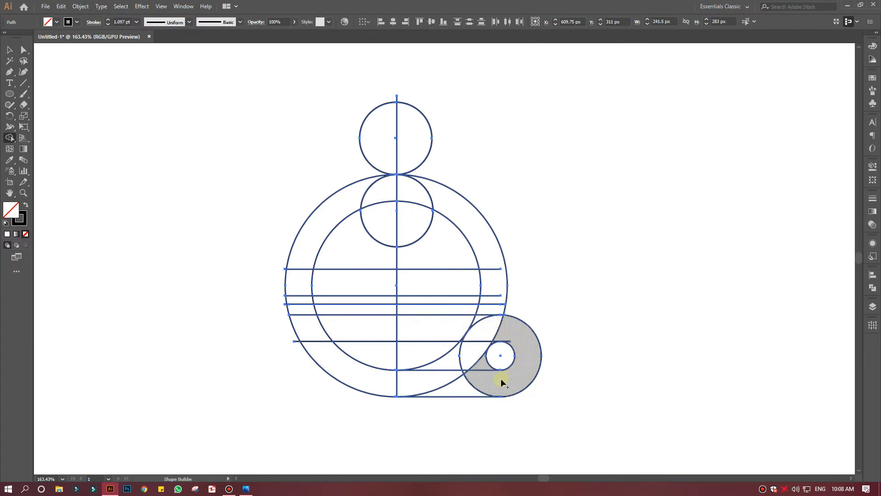
pyautogui.click(533, 362)
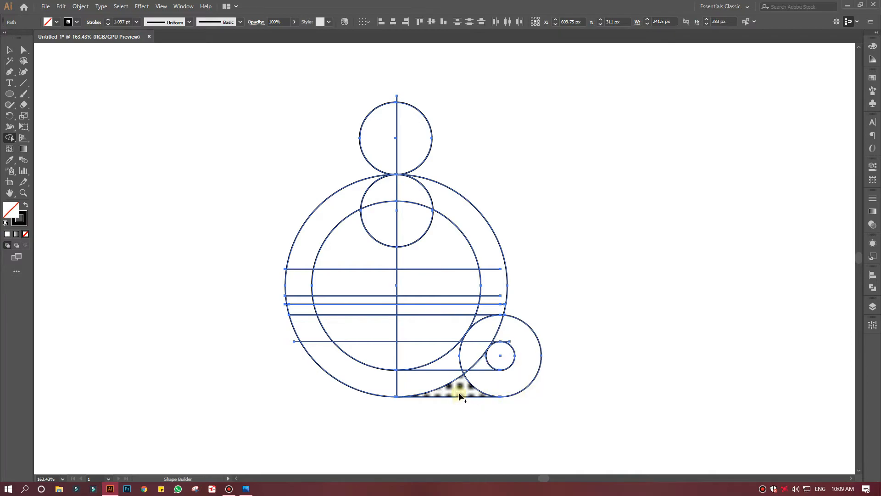
pyautogui.moveTo(417, 388)
pyautogui.mouseDown()
pyautogui.moveTo(384, 389)
pyautogui.moveTo(338, 365)
pyautogui.mouseUp()
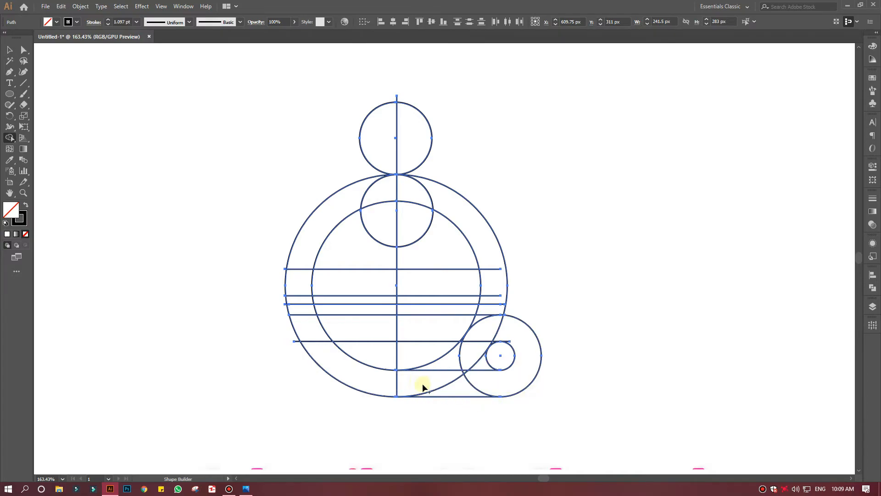
pyautogui.click(477, 359)
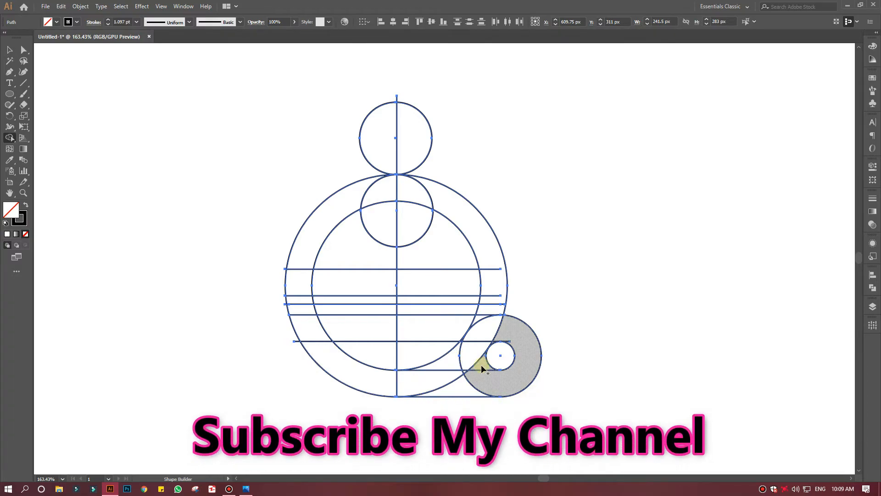
# Step: Shorten the horizontal line touching the top of the small handle circle so it ends just past that tangent point
pyautogui.click(23, 193)
pyautogui.moveTo(559, 367); pyautogui.dragTo(558, 387)
pyautogui.moveTo(491, 376); pyautogui.dragTo(484, 399)
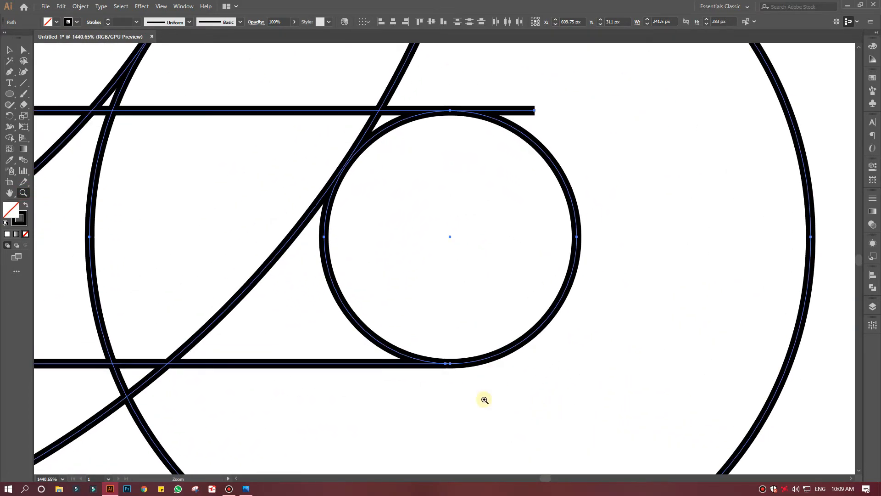
pyautogui.click(10, 49)
pyautogui.click(340, 385)
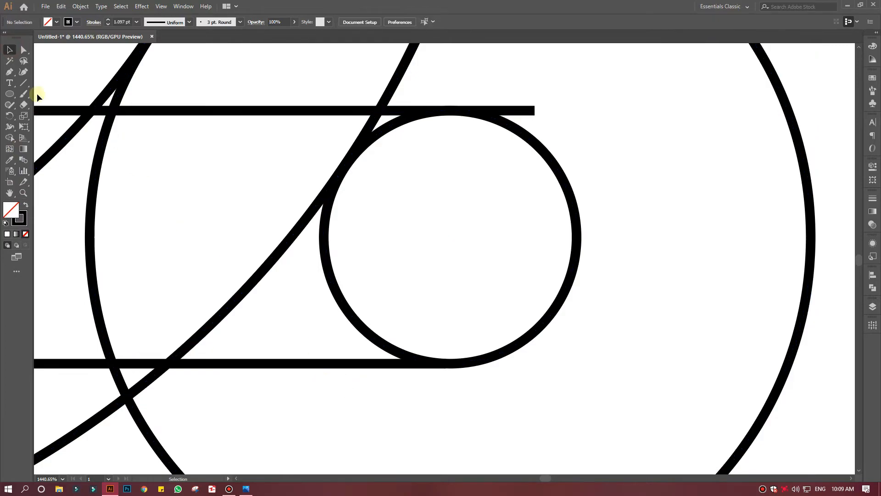
pyautogui.click(22, 49)
pyautogui.moveTo(534, 111); pyautogui.dragTo(459, 112)
pyautogui.click(533, 394)
# Step: Extend the horizontal line touching the bottom of the small handle circle slightly past its tangent point
pyautogui.click(452, 364)
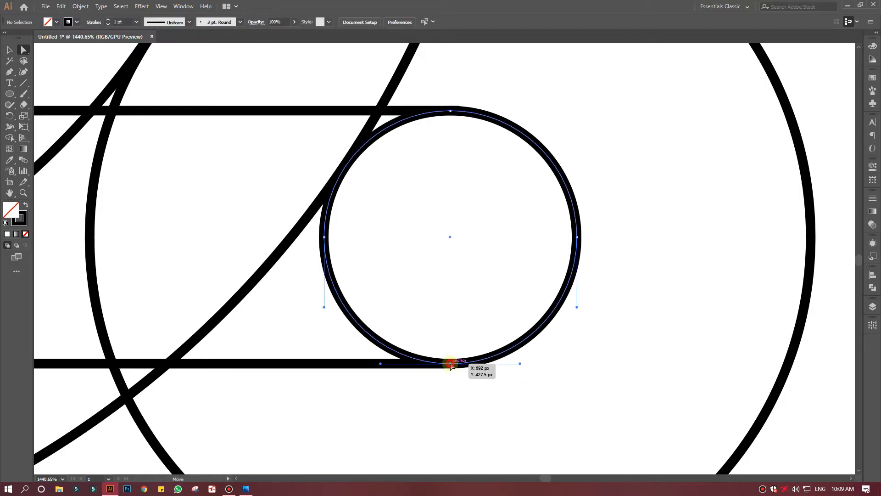
pyautogui.click(368, 364)
pyautogui.moveTo(449, 364); pyautogui.dragTo(462, 364)
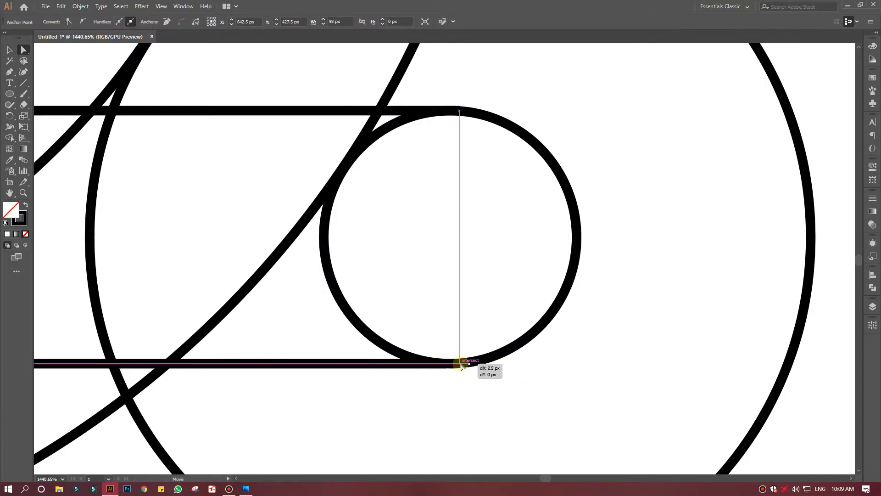
pyautogui.click(471, 400)
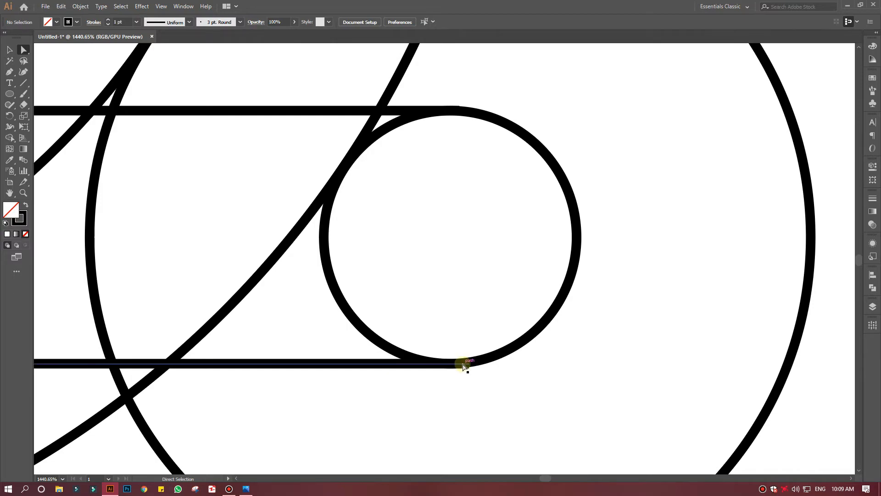
pyautogui.scroll(-3, 458, 372)
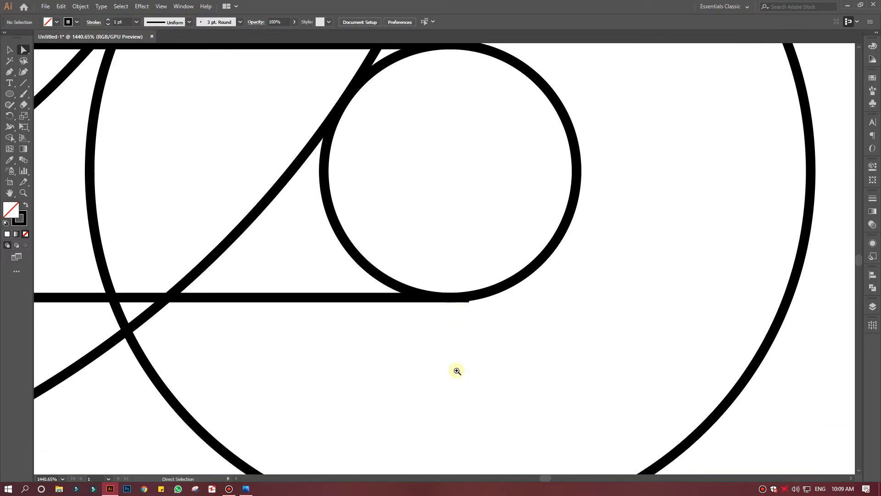
pyautogui.press('z')
pyautogui.moveTo(459, 357); pyautogui.dragTo(246, 242)
pyautogui.keyDown('alt'); pyautogui.click(419, 324); pyautogui.keyUp('alt')
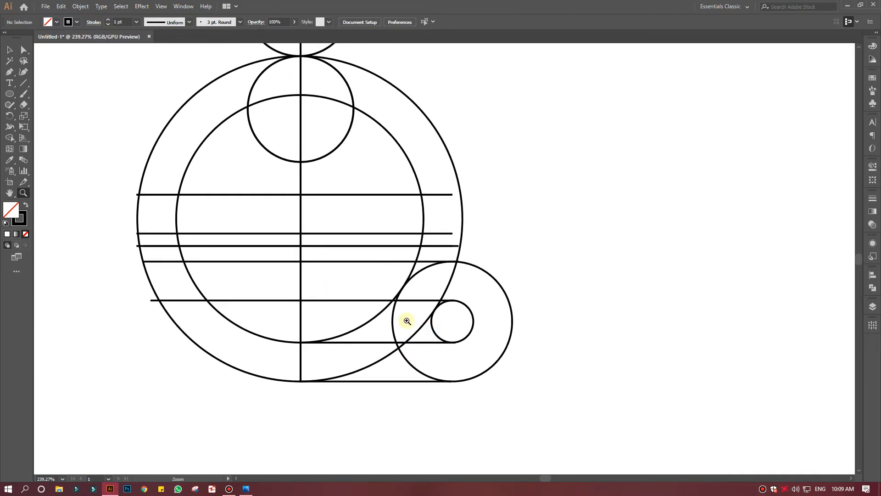
pyautogui.click(10, 49)
pyautogui.moveTo(153, 98); pyautogui.dragTo(485, 351)
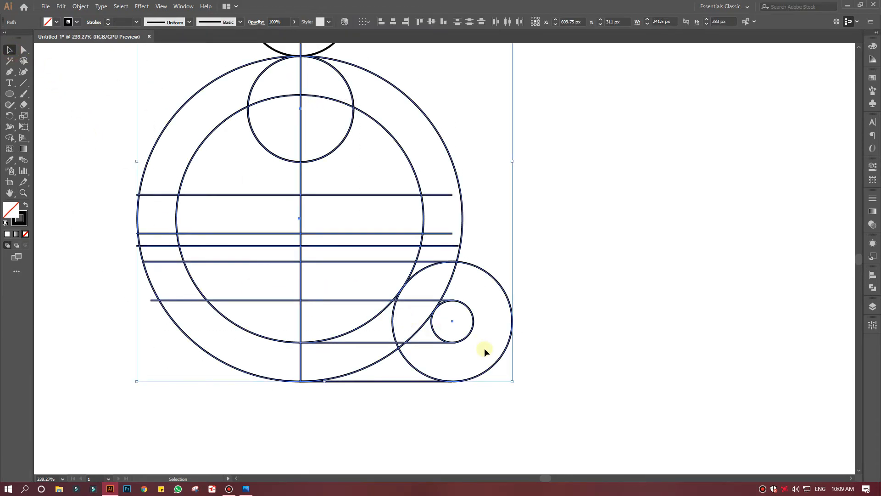
pyautogui.click(9, 137)
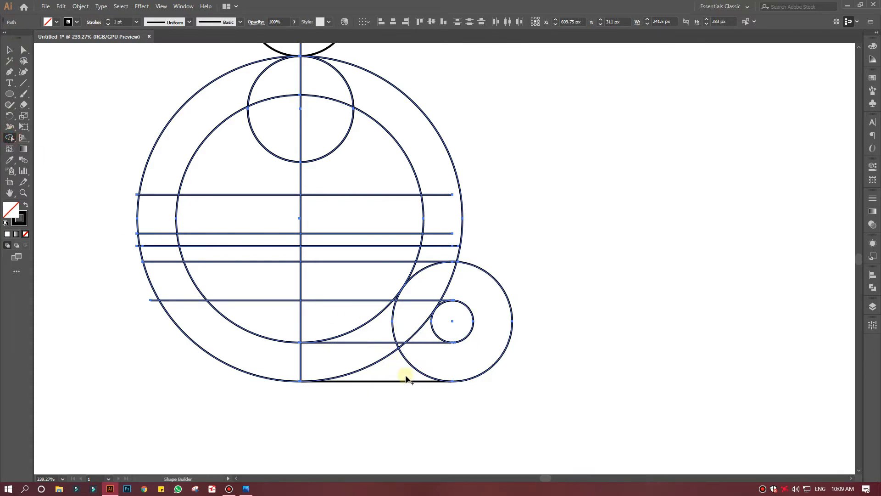
pyautogui.click(10, 52)
pyautogui.moveTo(64, 80); pyautogui.dragTo(577, 465)
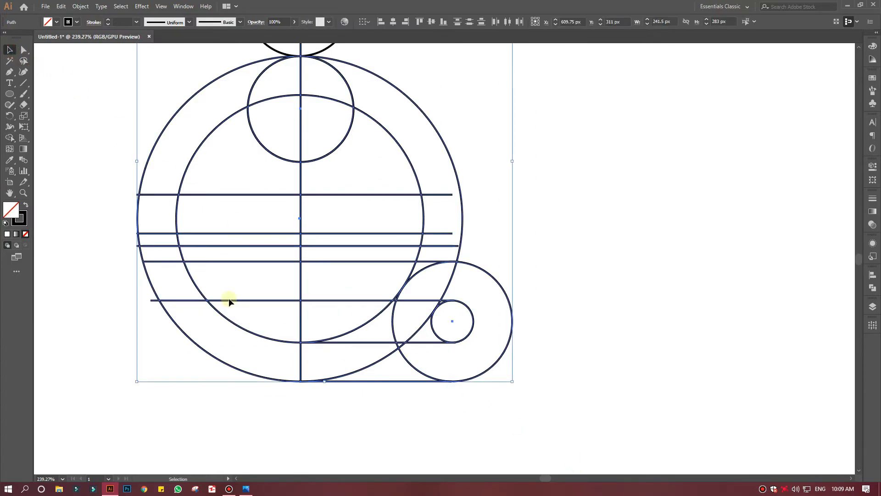
pyautogui.click(9, 138)
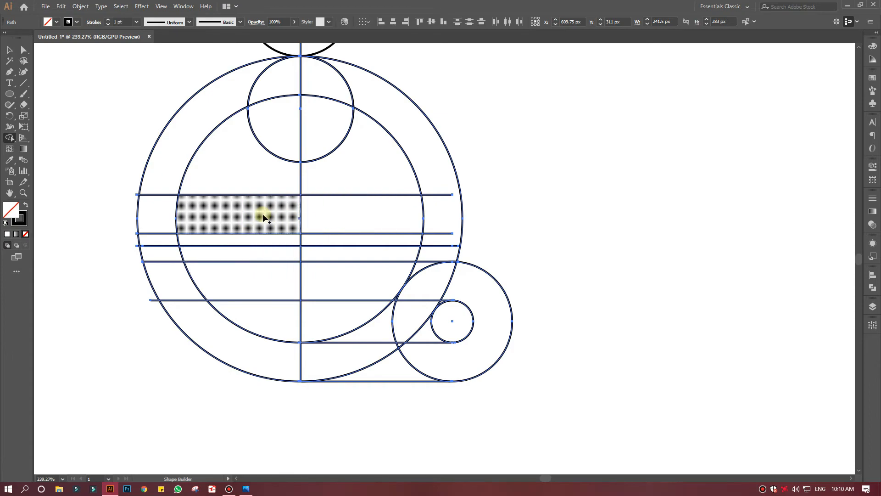
pyautogui.scroll(3, 333, 181)
pyautogui.hotkey('ctrl', '-')
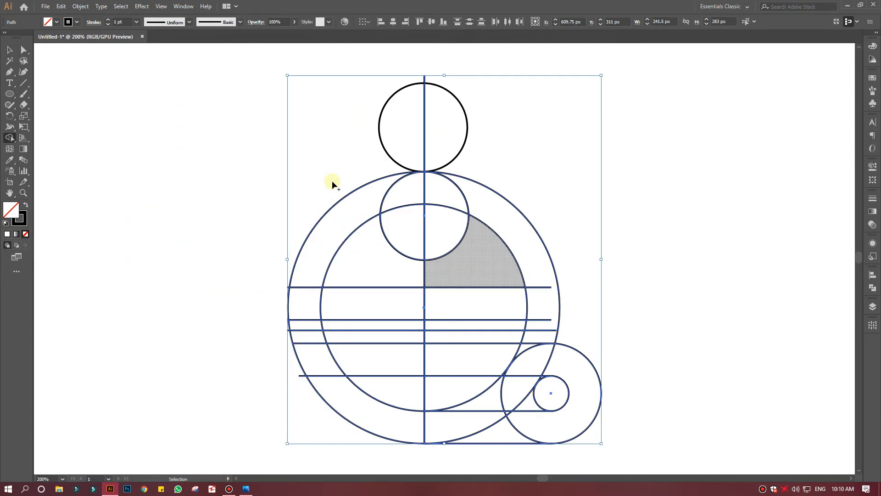
pyautogui.scroll(-1, 301, 170)
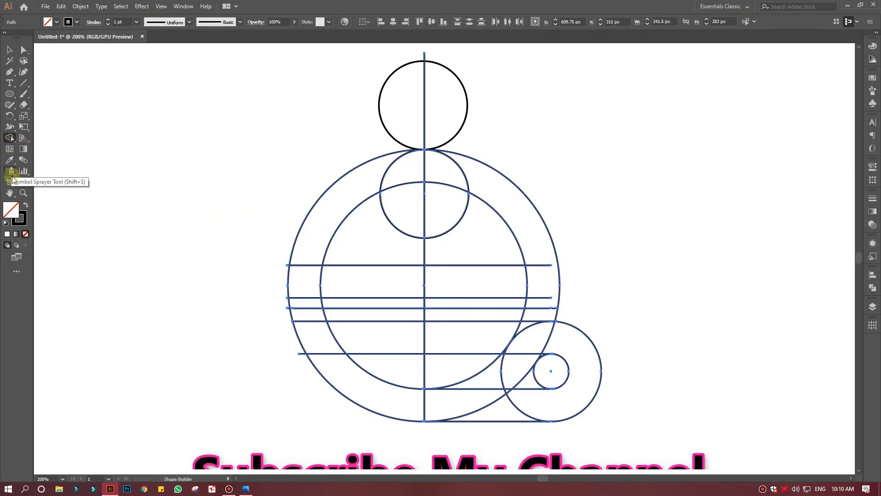
pyautogui.click(26, 204)
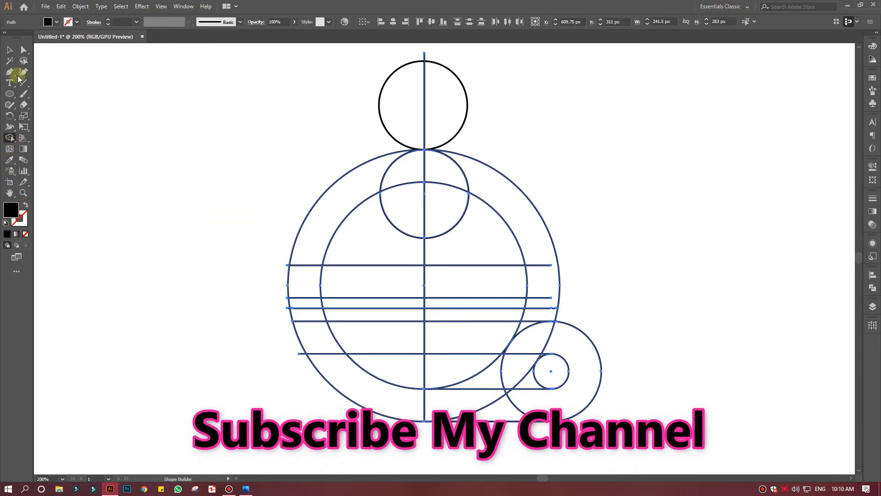
# Step: Select all circles and lines and use the Shape Builder with black fill on the inner small circle's right half and the top circle's left half
pyautogui.press('v')
pyautogui.moveTo(171, 59)
pyautogui.mouseDown()
pyautogui.moveTo(577, 334)
pyautogui.moveTo(697, 456)
pyautogui.mouseUp()
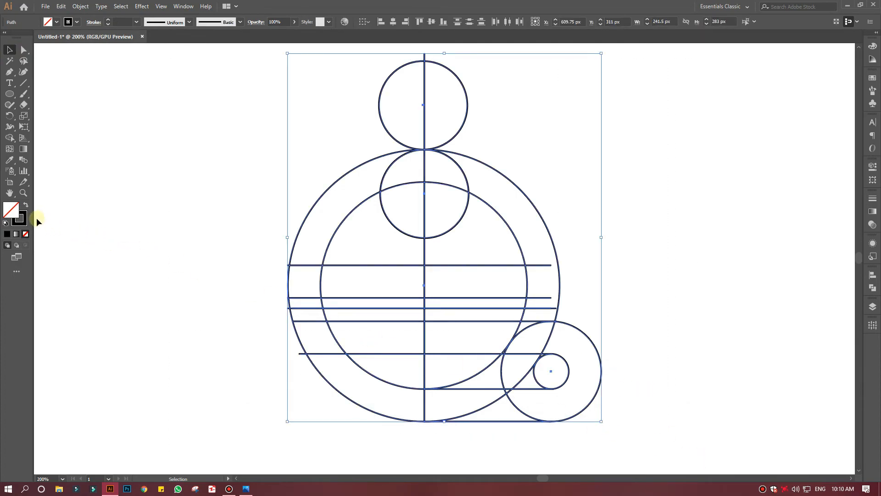
pyautogui.click(9, 138)
pyautogui.click(25, 205)
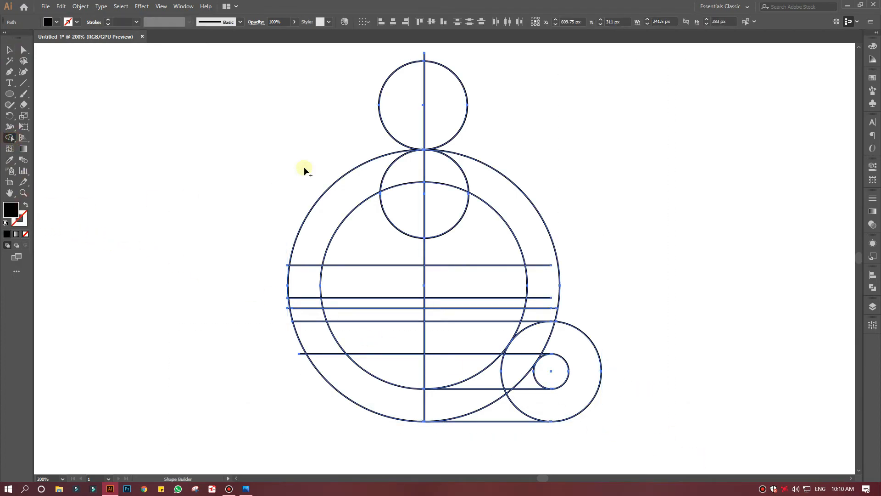
pyautogui.moveTo(441, 203); pyautogui.dragTo(436, 174)
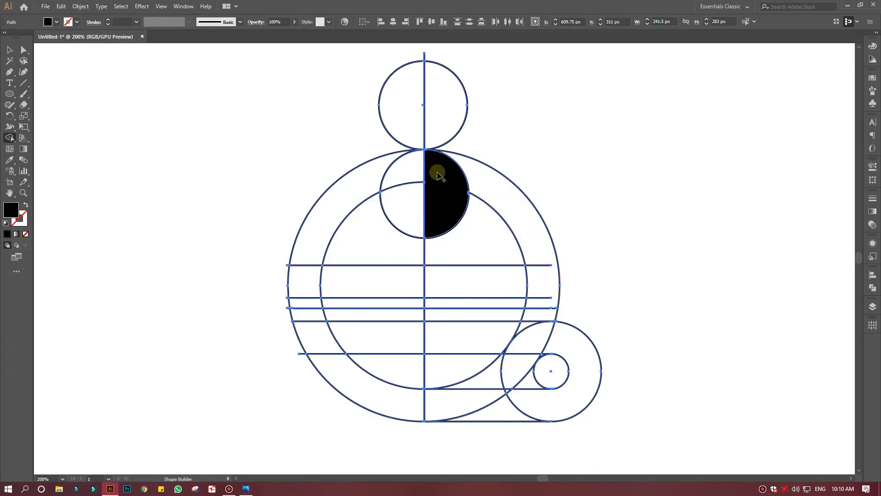
pyautogui.click(411, 118)
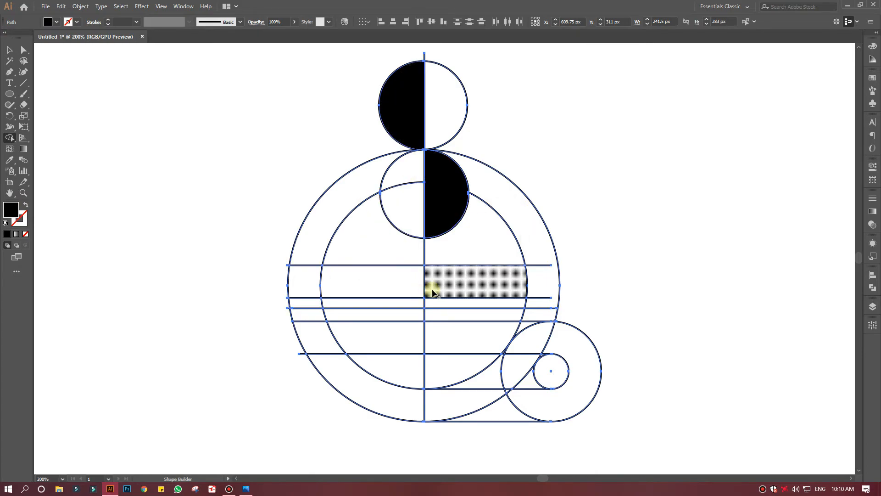
# Step: Merge the two horizontal bands, the left ring section, the handle ring and the curved base into one black cup shape with the Shape Builder
pyautogui.moveTo(500, 283)
pyautogui.mouseDown()
pyautogui.moveTo(322, 283)
pyautogui.moveTo(311, 296)
pyautogui.mouseUp()
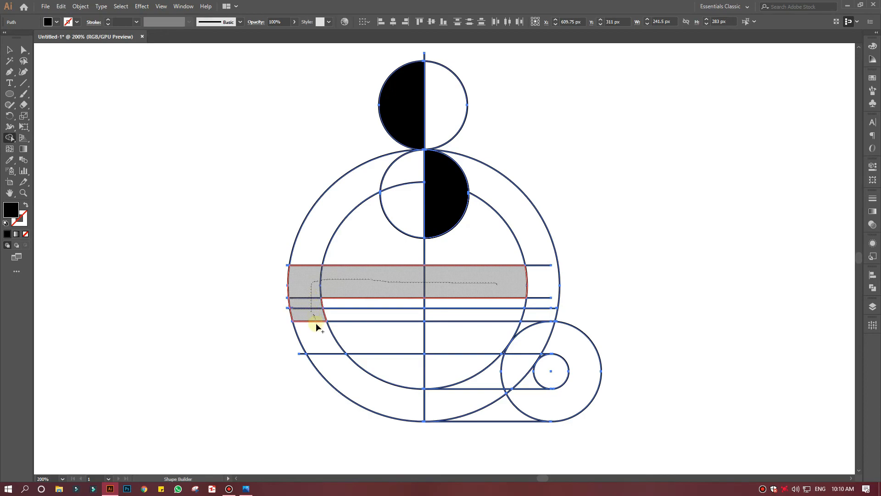
pyautogui.moveTo(316, 323); pyautogui.dragTo(564, 348)
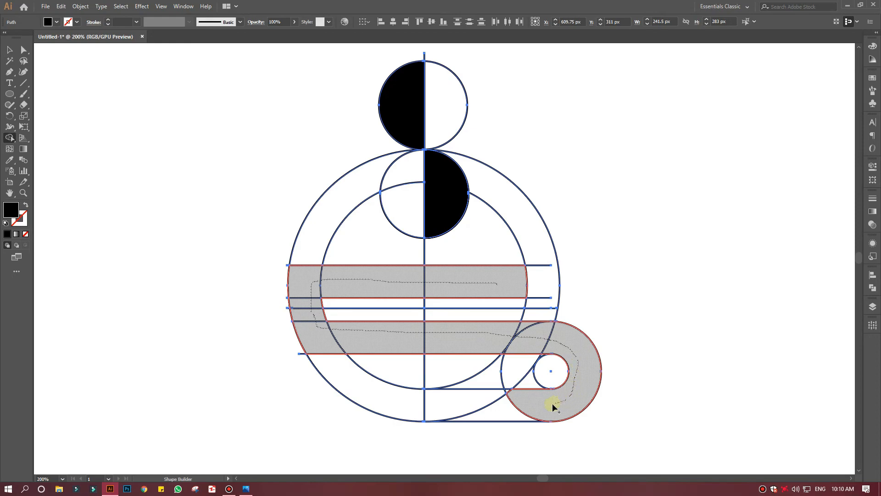
pyautogui.moveTo(533, 407); pyautogui.dragTo(403, 400)
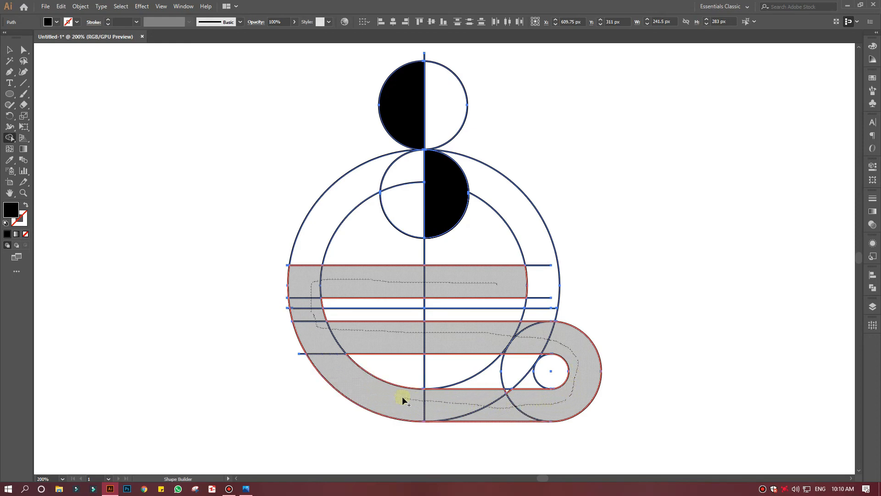
pyautogui.moveTo(313, 333); pyautogui.dragTo(314, 334)
pyautogui.moveTo(536, 342)
pyautogui.mouseDown()
pyautogui.moveTo(495, 377)
pyautogui.moveTo(452, 393)
pyautogui.mouseUp()
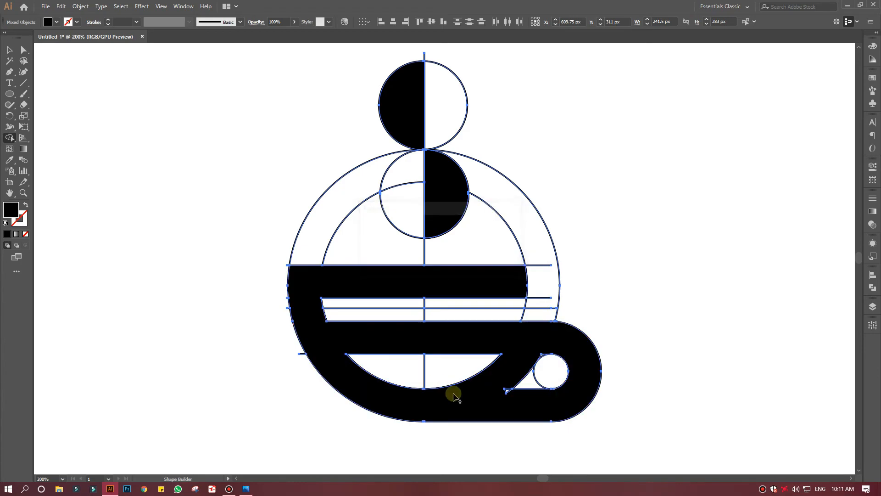
pyautogui.click(504, 394)
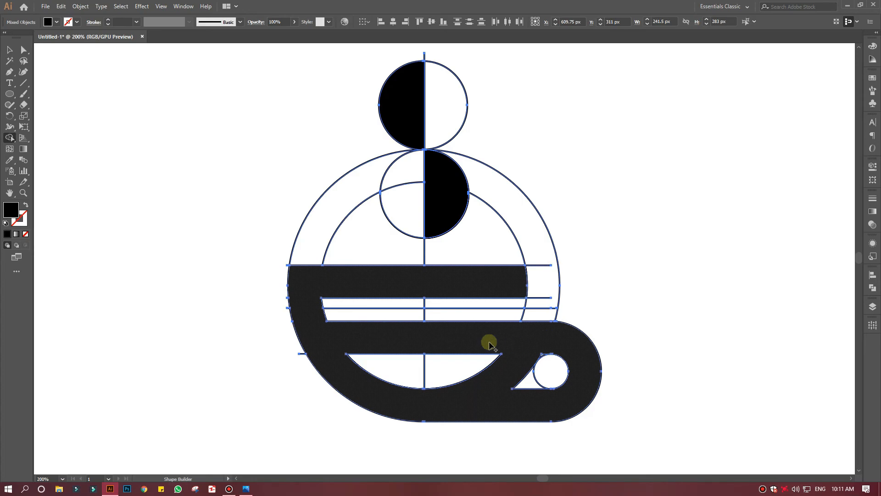
pyautogui.click(463, 331)
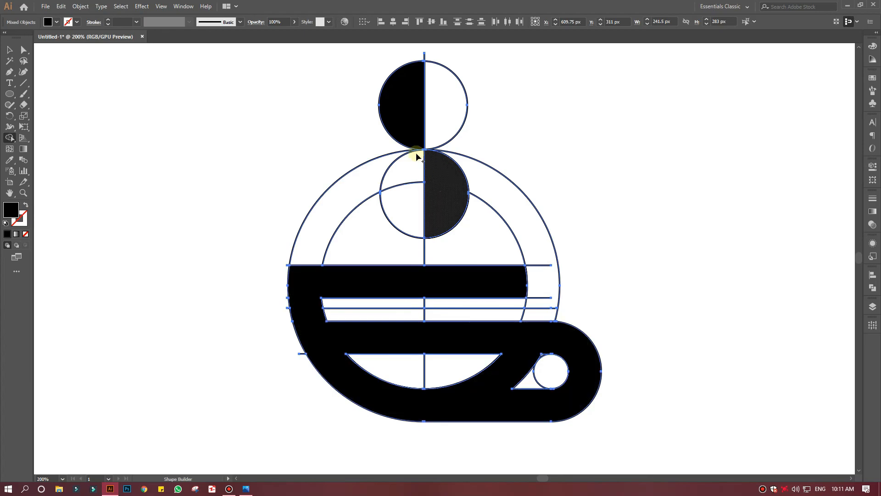
pyautogui.click(417, 156)
# Step: Select all black-filled shapes with the Magic Wand and move them to the right, clear of the construction lines
pyautogui.click(9, 50)
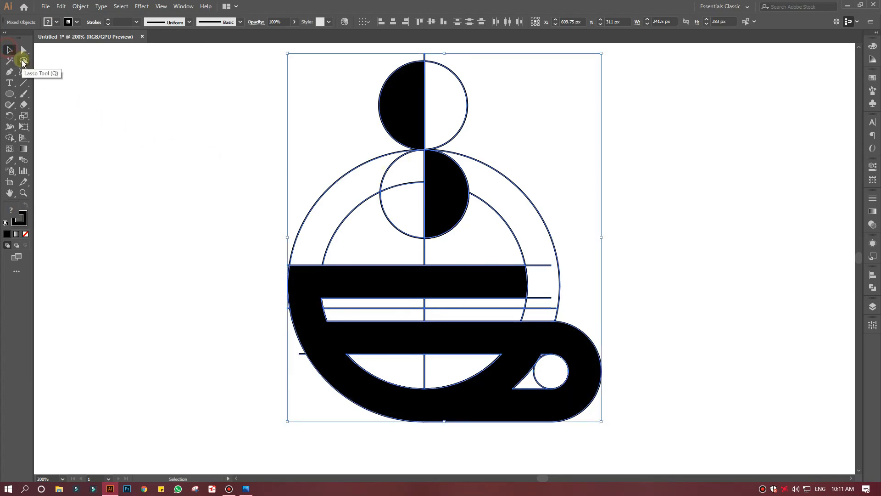
pyautogui.press('z')
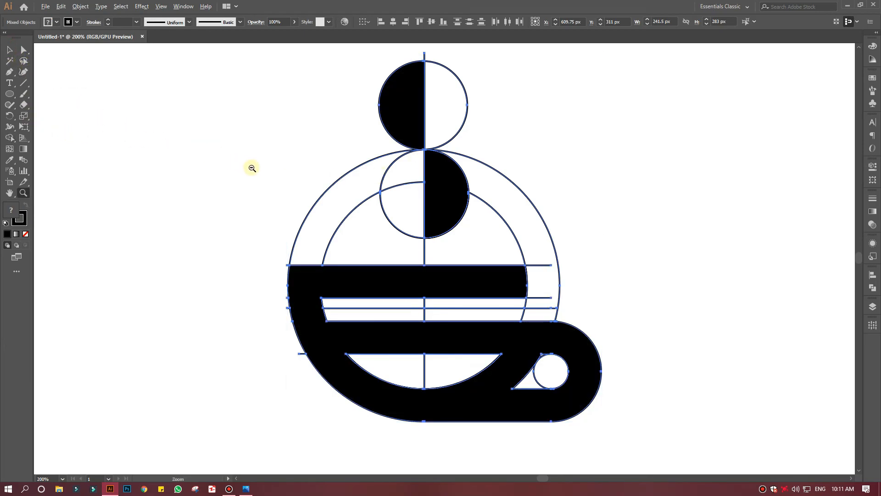
pyautogui.moveTo(252, 168); pyautogui.dragTo(268, 184)
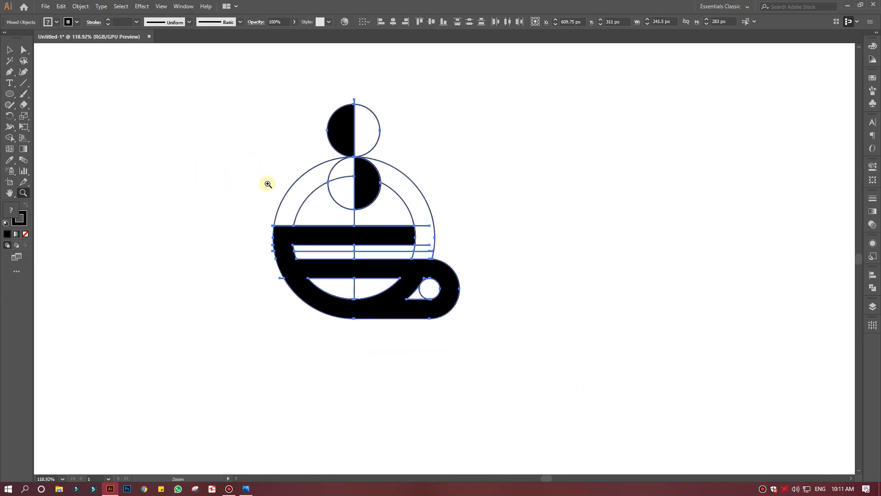
pyautogui.click(7, 50)
pyautogui.click(116, 137)
pyautogui.click(10, 60)
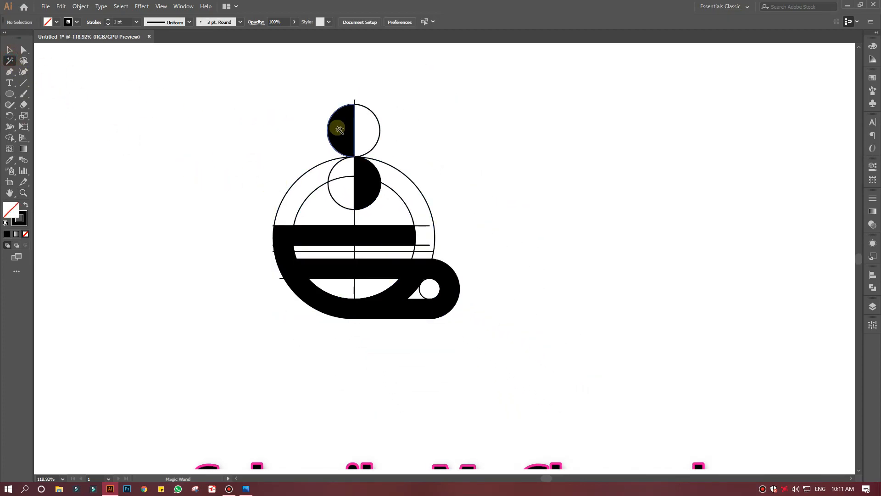
pyautogui.click(339, 129)
pyautogui.click(10, 49)
pyautogui.moveTo(345, 127); pyautogui.dragTo(641, 136)
pyautogui.click(569, 286)
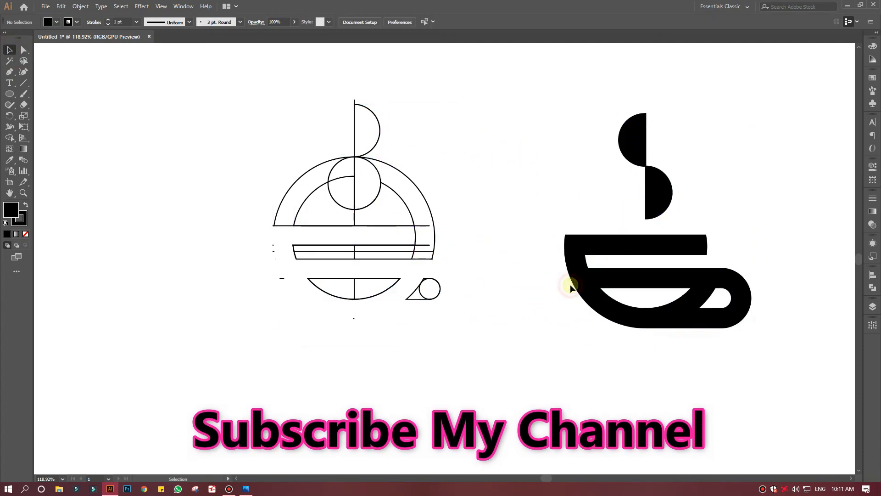
pyautogui.moveTo(483, 112); pyautogui.dragTo(779, 354)
pyautogui.click(779, 354)
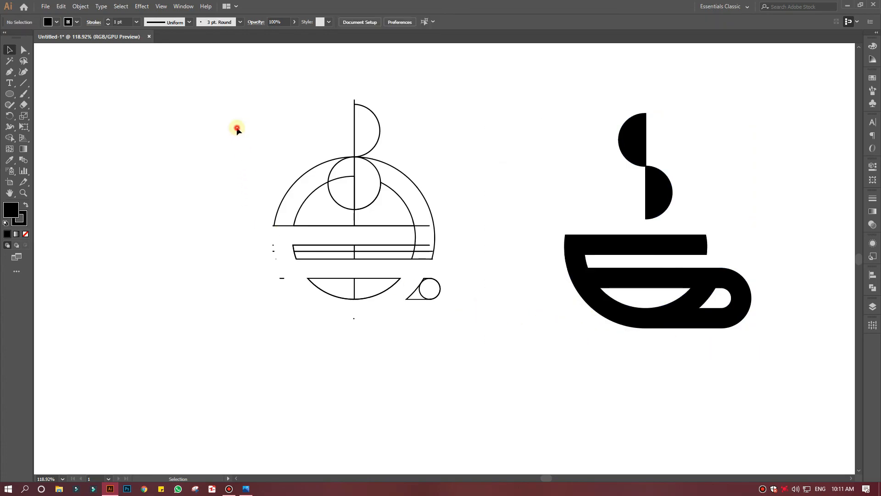
# Step: Delete all leftover construction circles and lines, including the short stub above them
pyautogui.moveTo(235, 128); pyautogui.dragTo(480, 348)
pyautogui.click(481, 348)
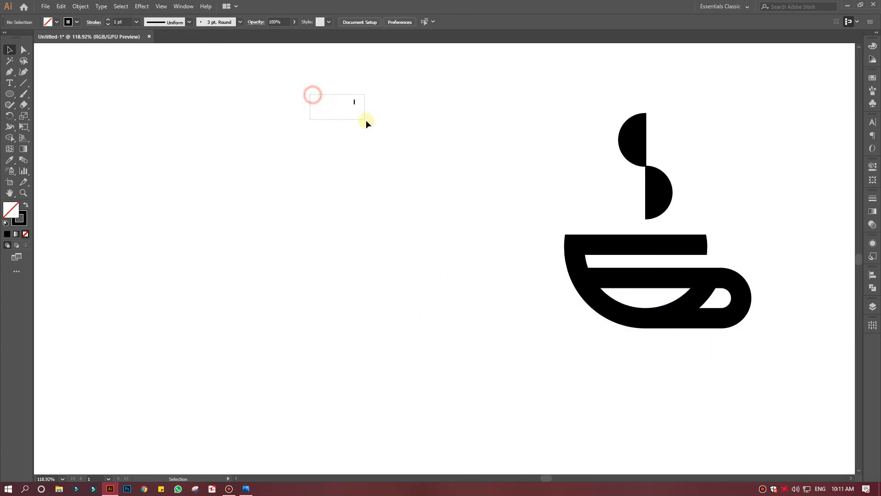
pyautogui.moveTo(365, 123); pyautogui.dragTo(393, 131)
# Step: Enlarge the cup and steam shapes together and place them around the middle of the artboard
pyautogui.moveTo(560, 135); pyautogui.dragTo(797, 366)
pyautogui.click(632, 364)
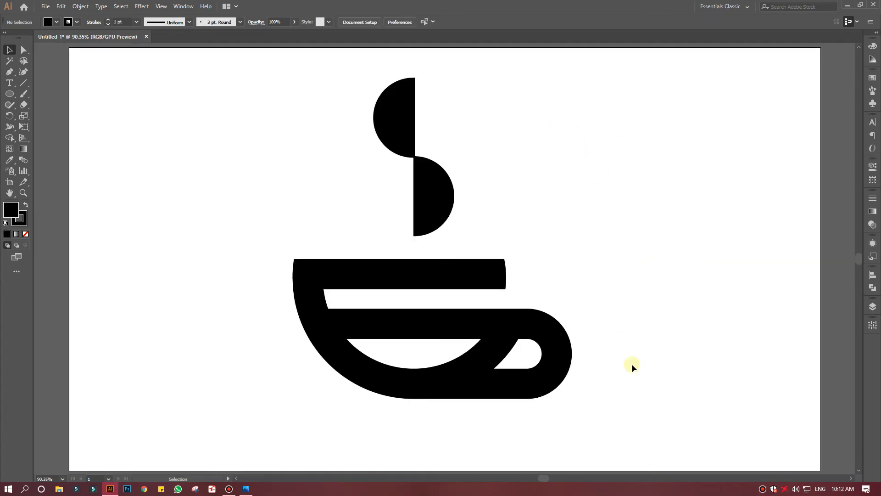